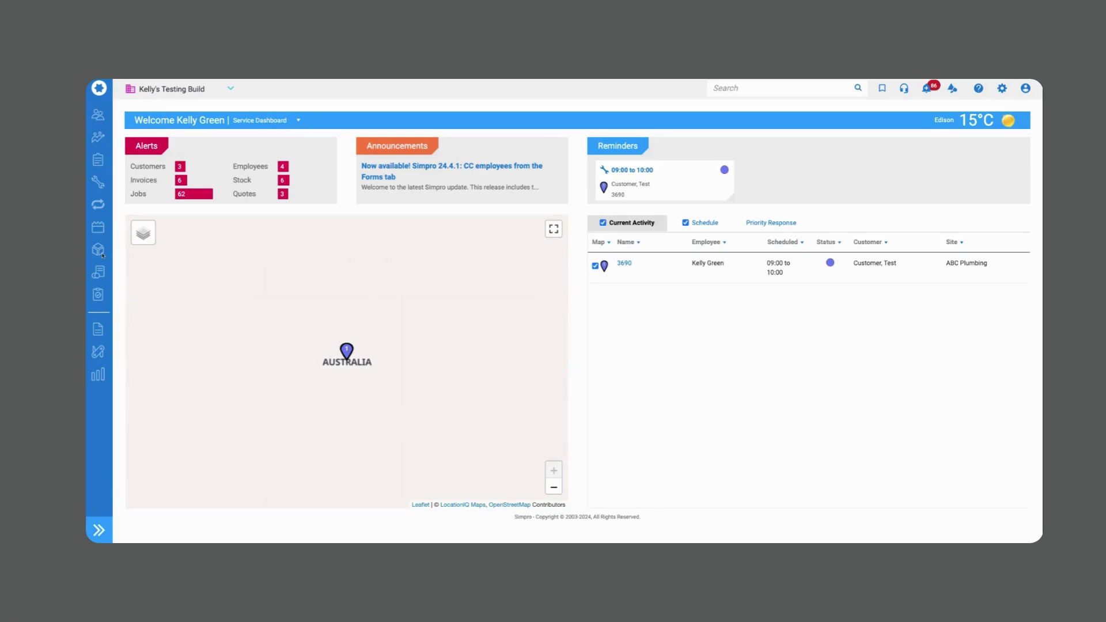
Open the Barcode Examples group under Materials > Catalogue
mouse_move(100, 253)
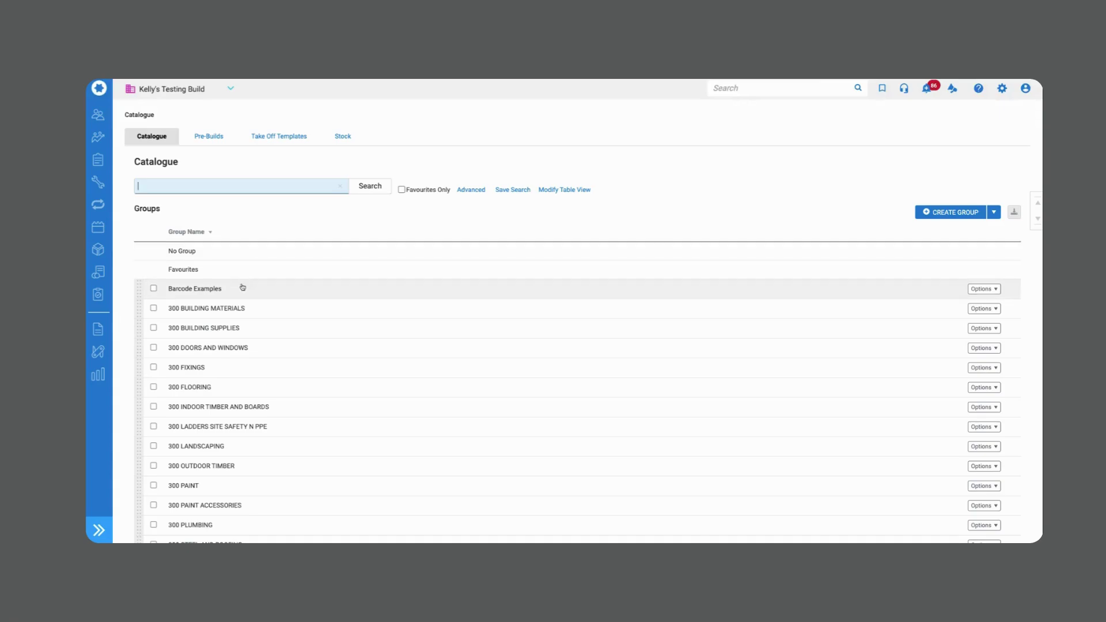
click(242, 288)
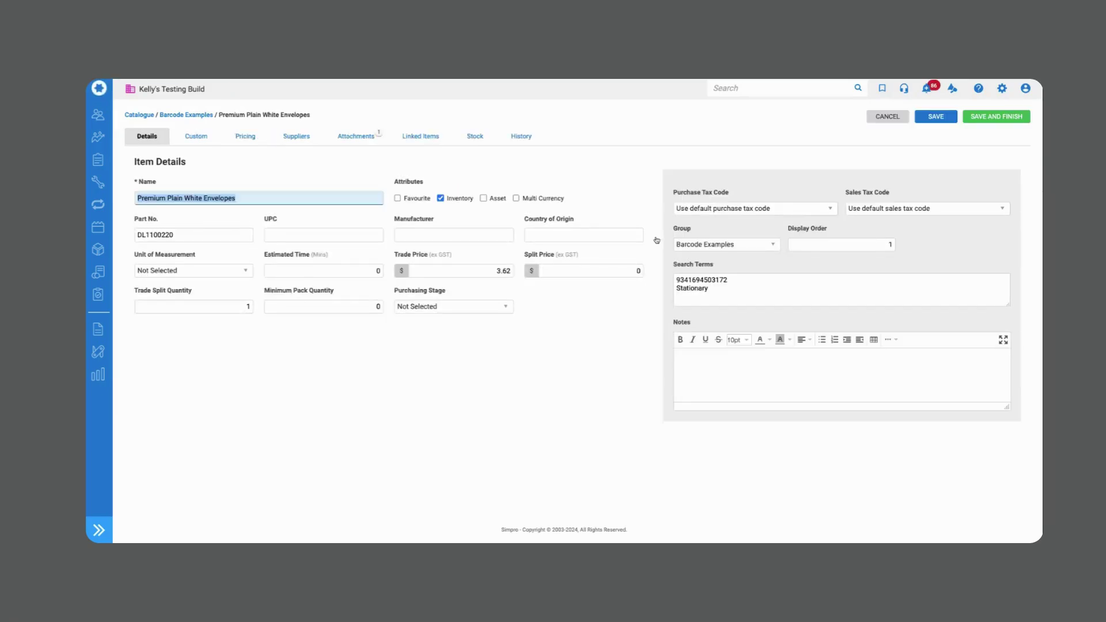
click(760, 290)
double_click(761, 281)
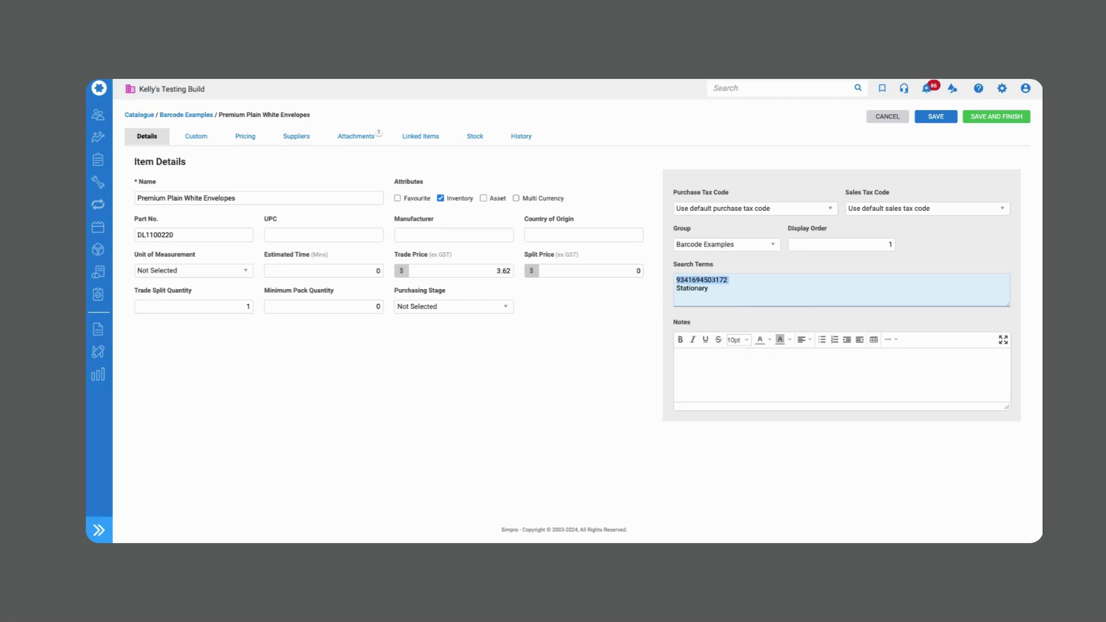
drag(734, 278, 652, 281)
click(717, 288)
double_click(721, 288)
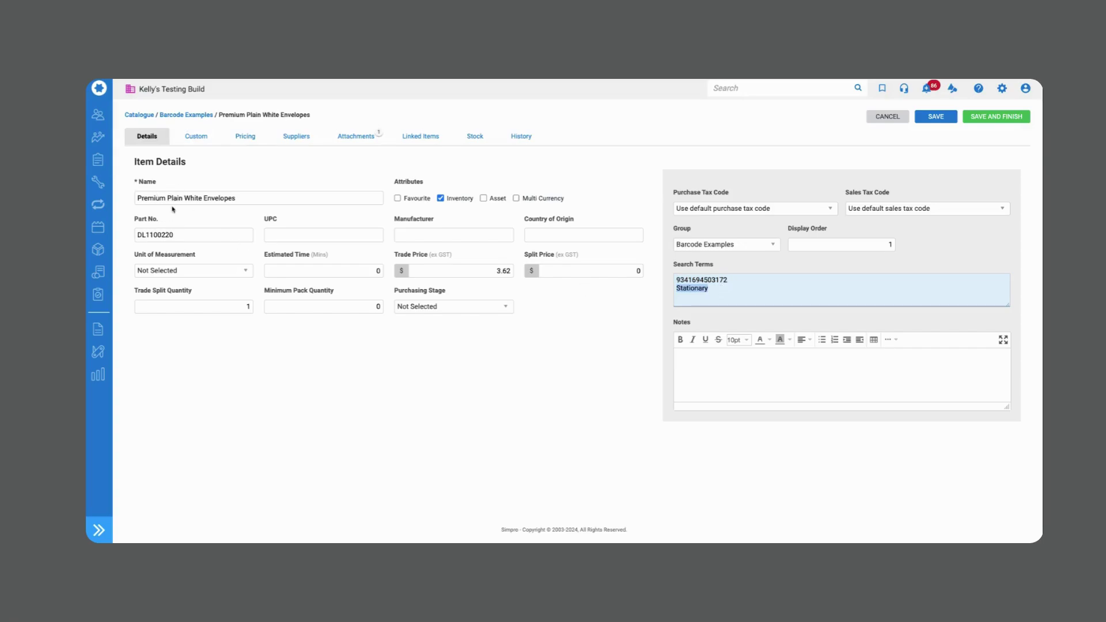
click(707, 292)
key(Return)
double_click(725, 289)
key(Up)
key(End)
key(shift+Home)
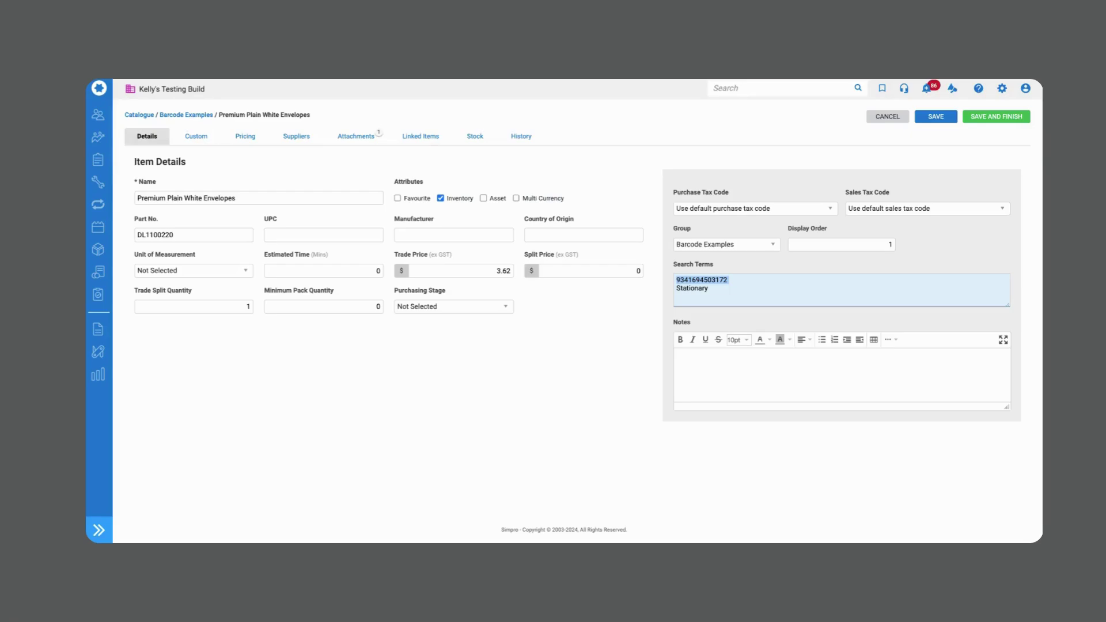
click(553, 314)
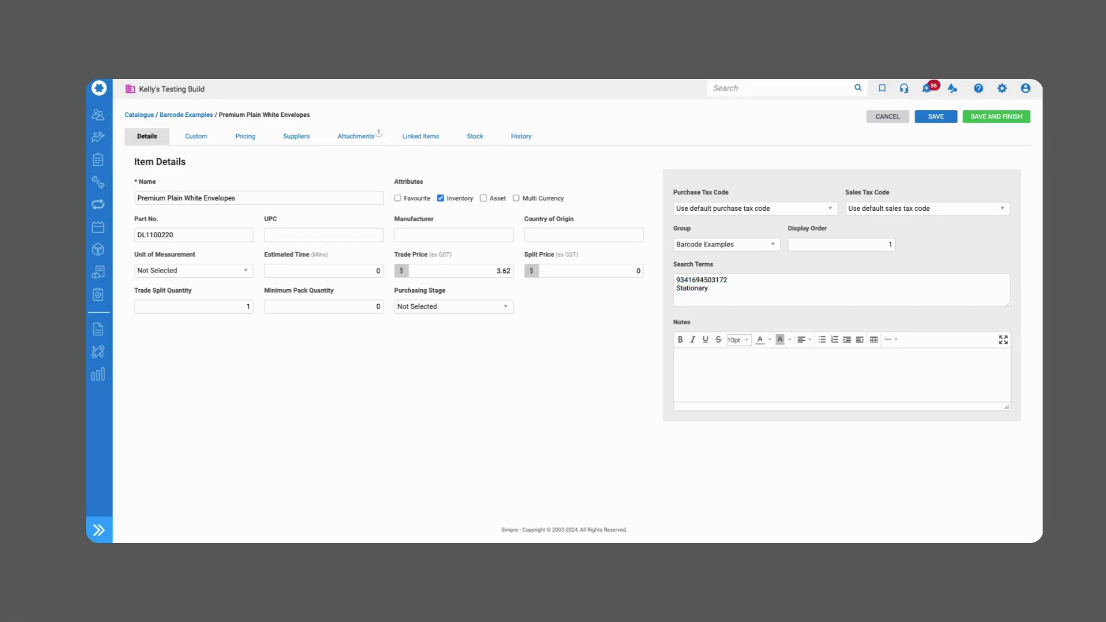
drag(772, 280, 658, 283)
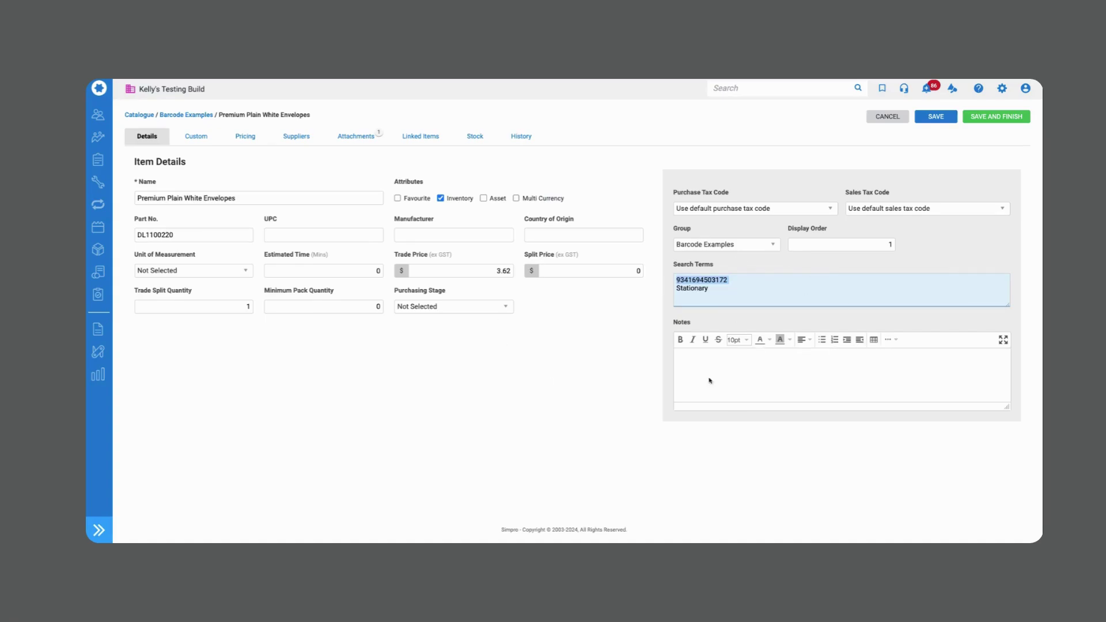
click(996, 117)
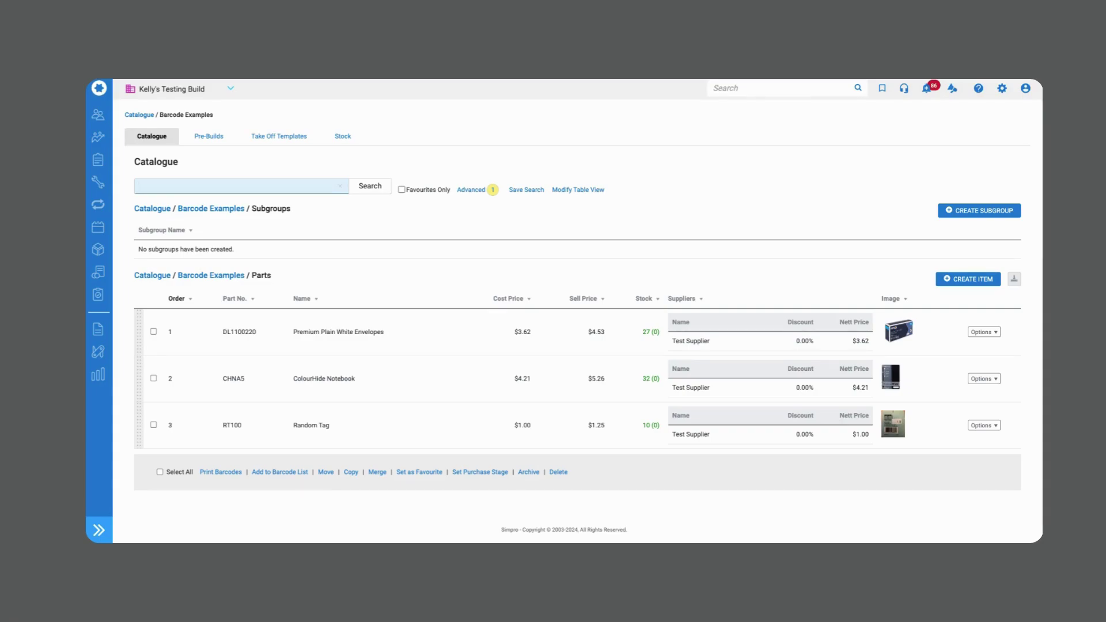
Select the Premium Plain White Envelopes, ColourHide Notebook and Random Tag parts for barcode printing
click(153, 331)
click(154, 378)
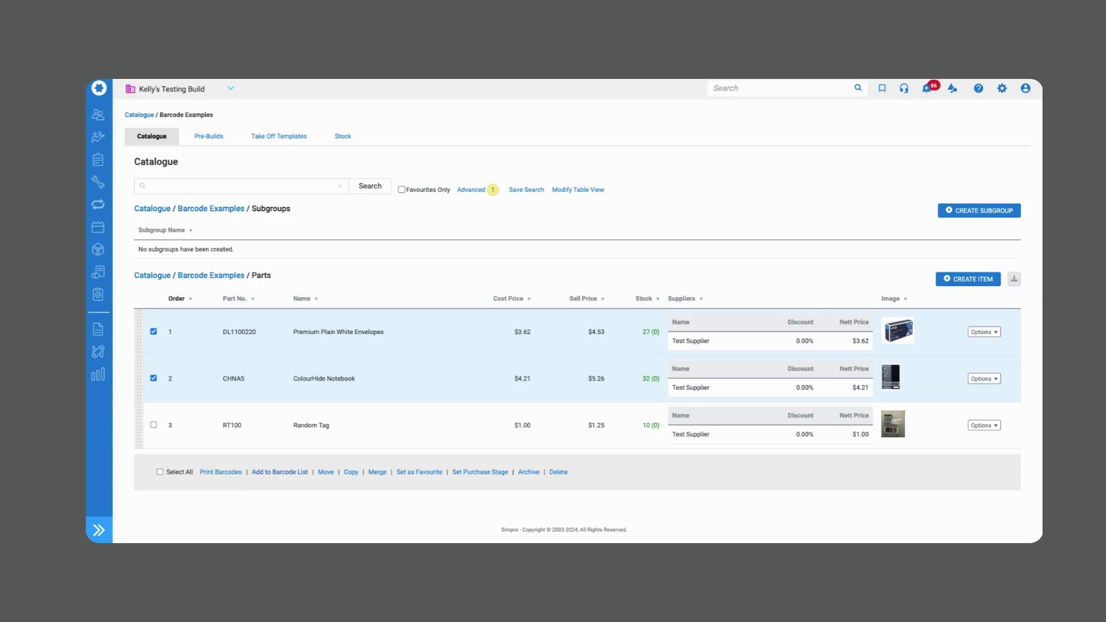
click(153, 425)
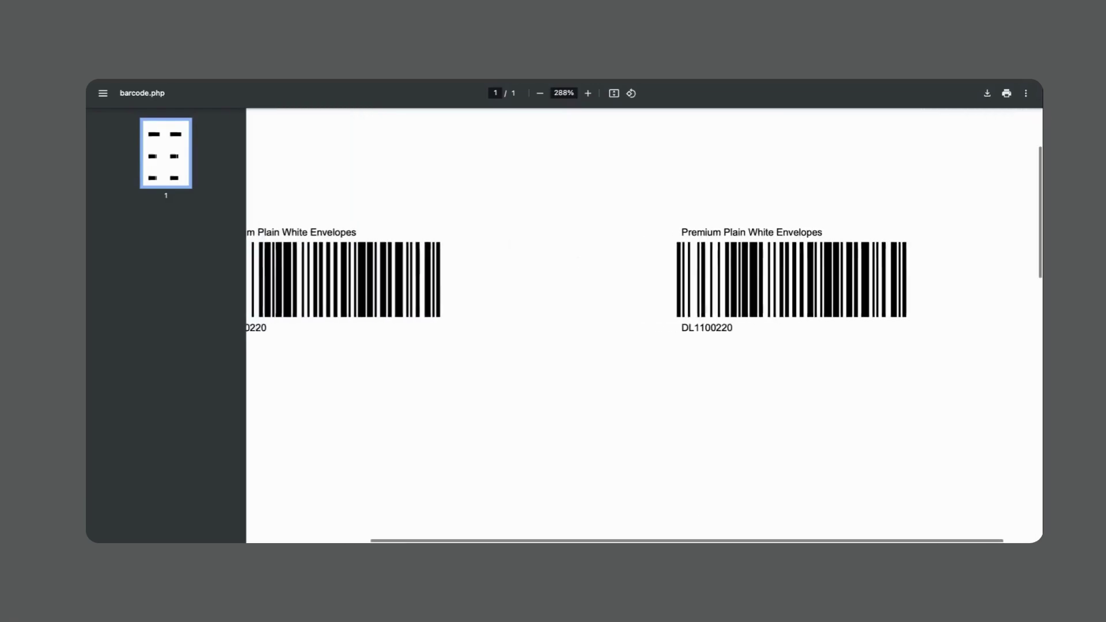
Scroll across the barcode.php sheet to inspect the generated barcode labels
scroll(674, 265, left, 3)
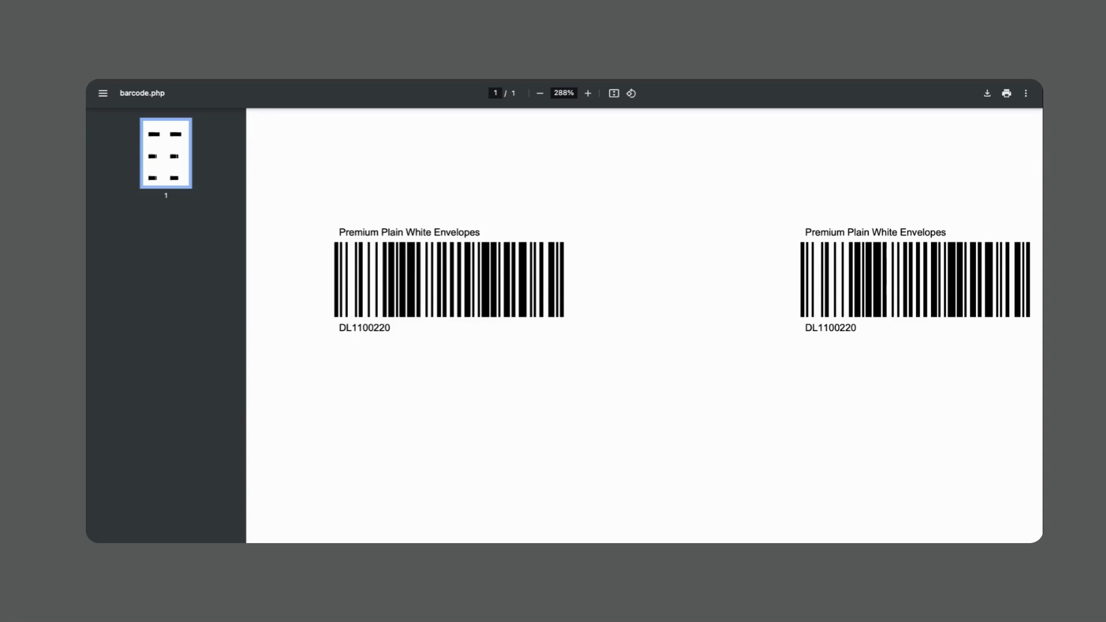
scroll(554, 293, down, 5)
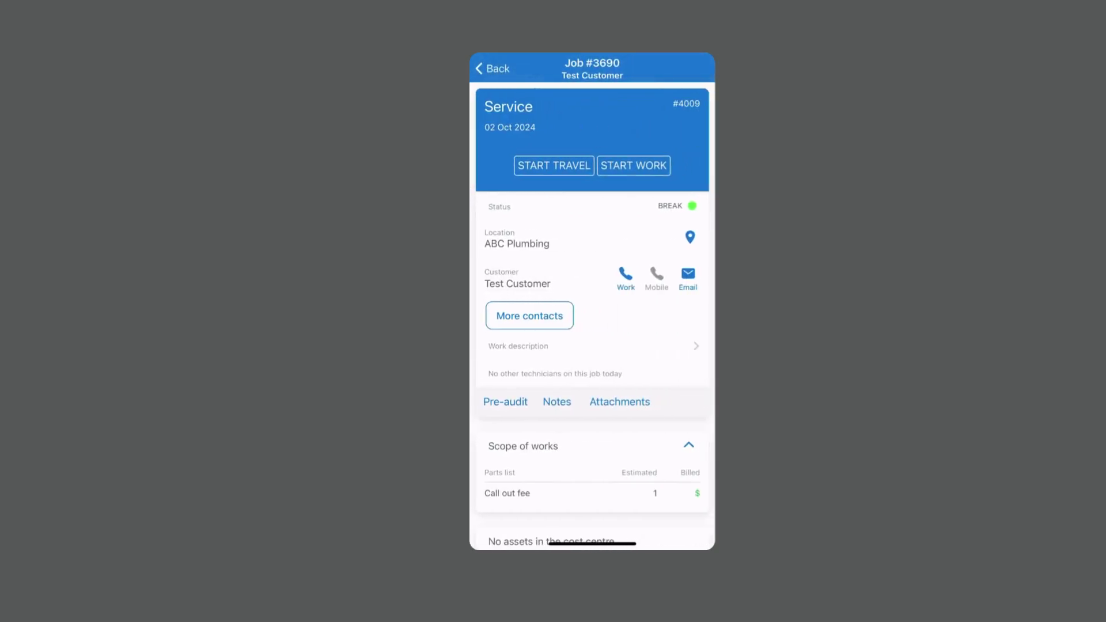
Scroll through Job #3690 in Simpro Mobile toward its materials
scroll(592, 316, down, 10)
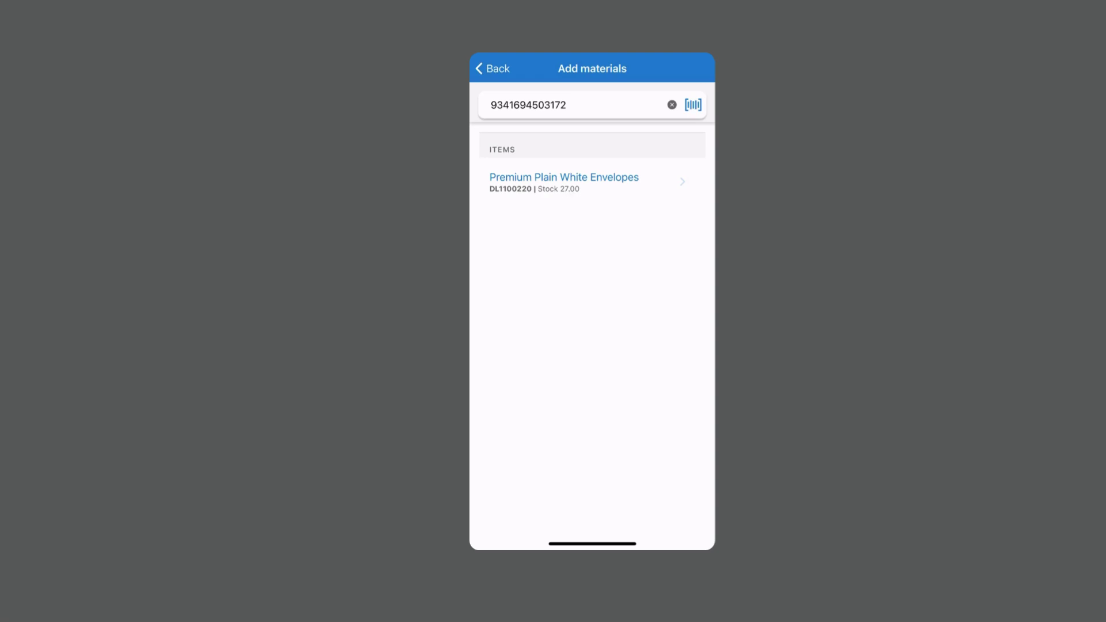
Add the scanned ColourHide Notebook to the job with quantity 2
click(672, 104)
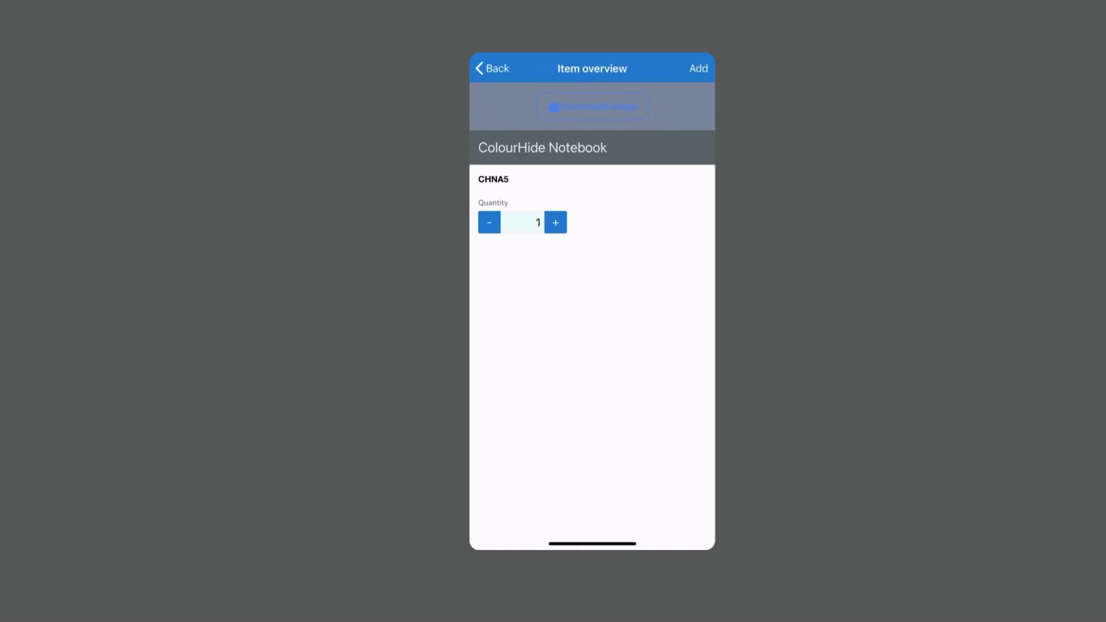
click(555, 222)
click(699, 68)
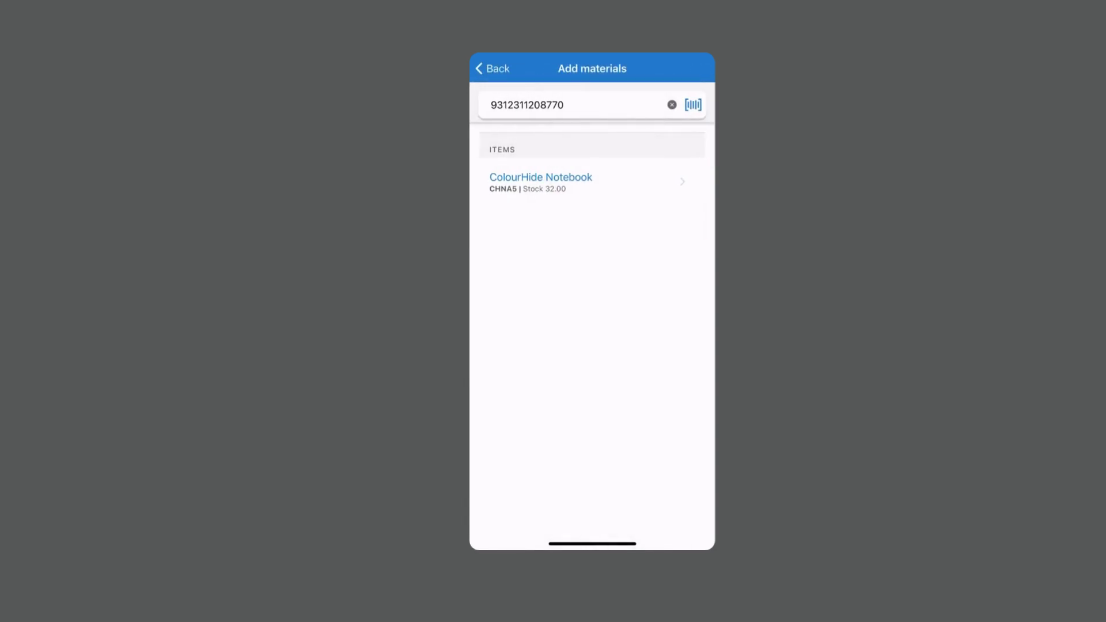
Clear the search, browse the 121qwe catalogue folder, and return to Job #3690
click(671, 104)
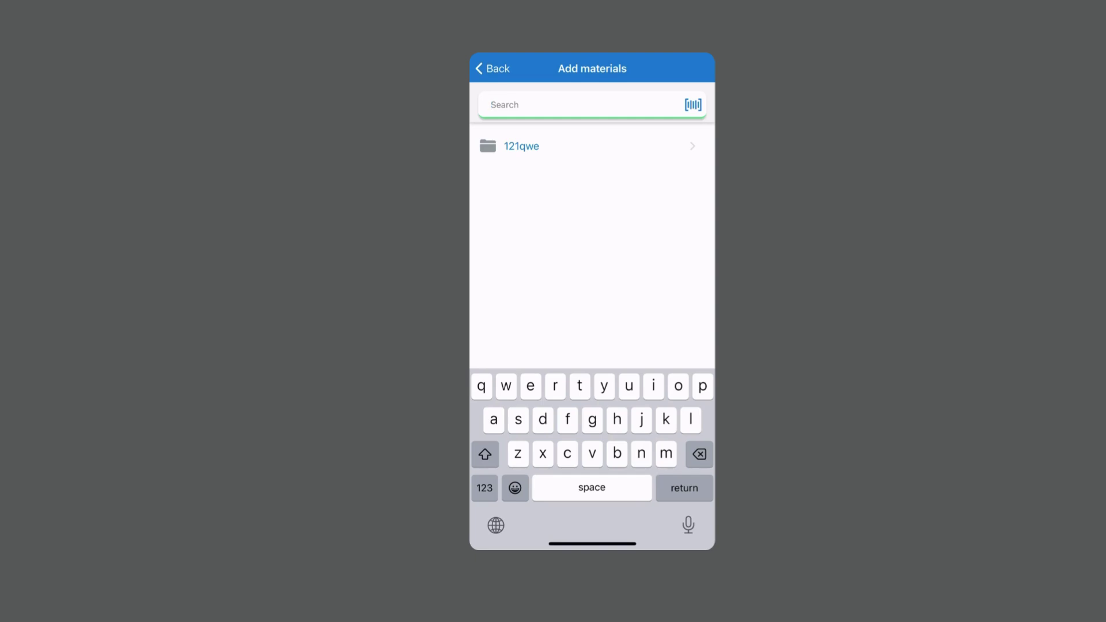
click(522, 145)
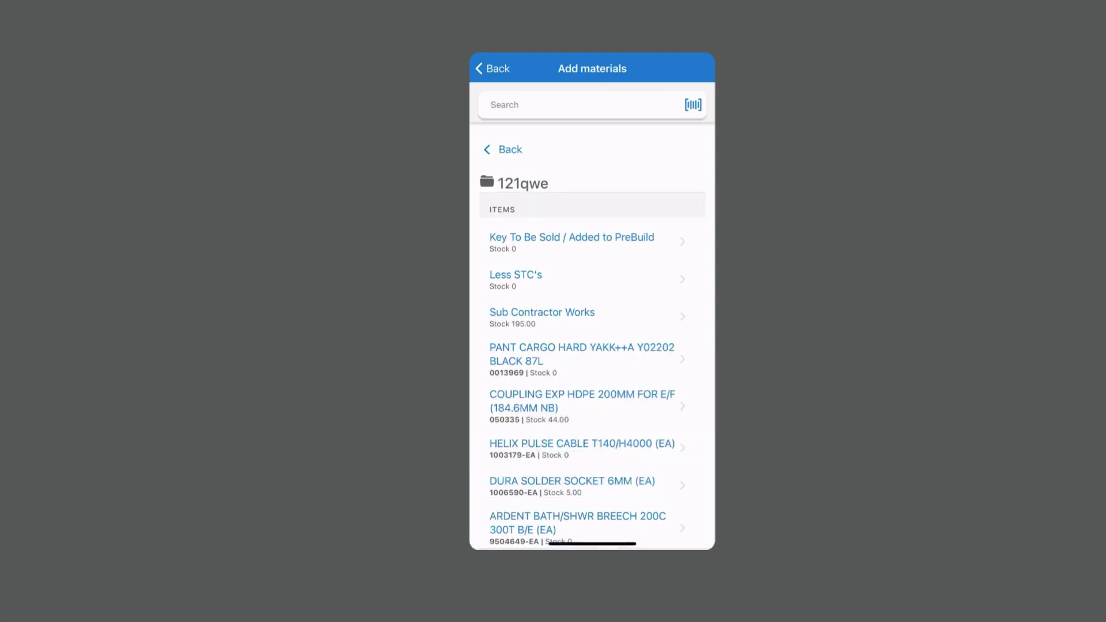
scroll(593, 346, down, 4)
scroll(592, 346, up, 5)
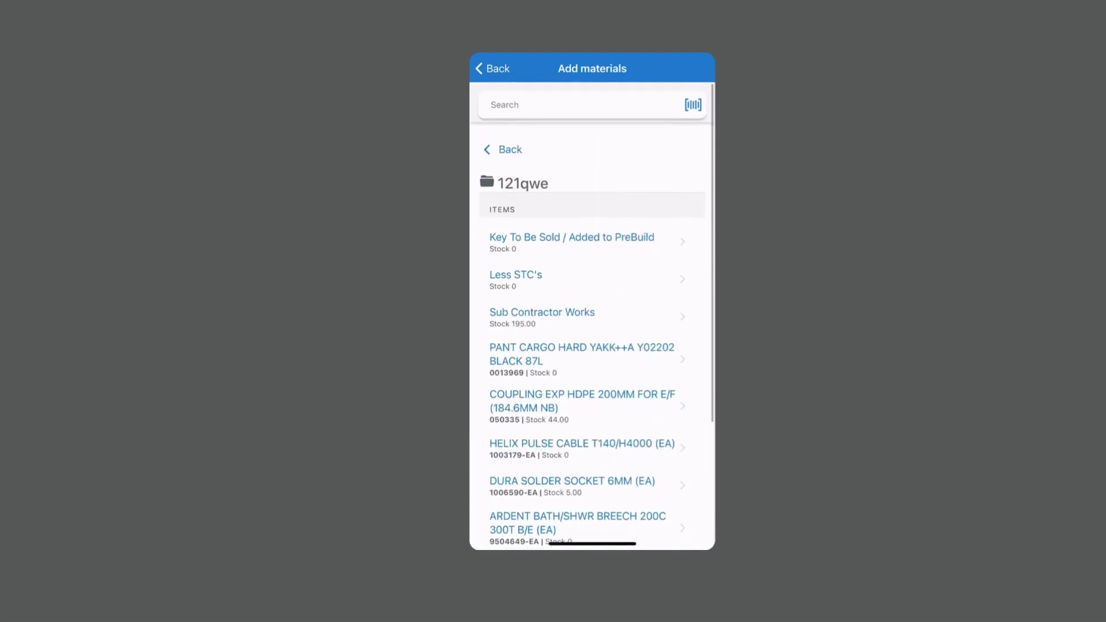
click(492, 68)
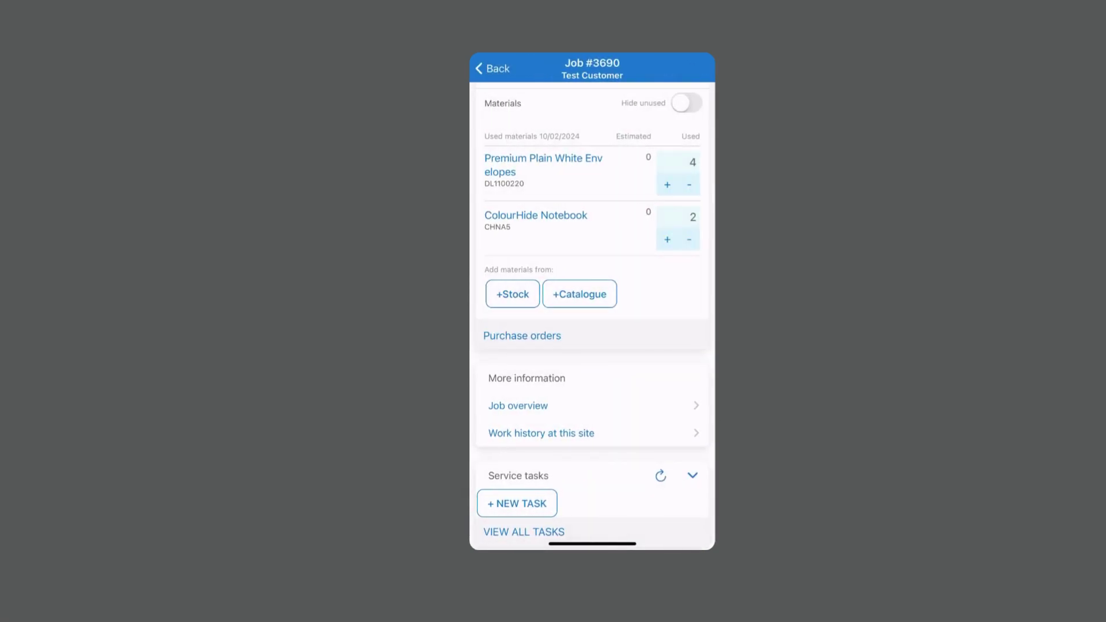
Start adding catalogue materials to Job #3690 for the Random Tag
click(580, 294)
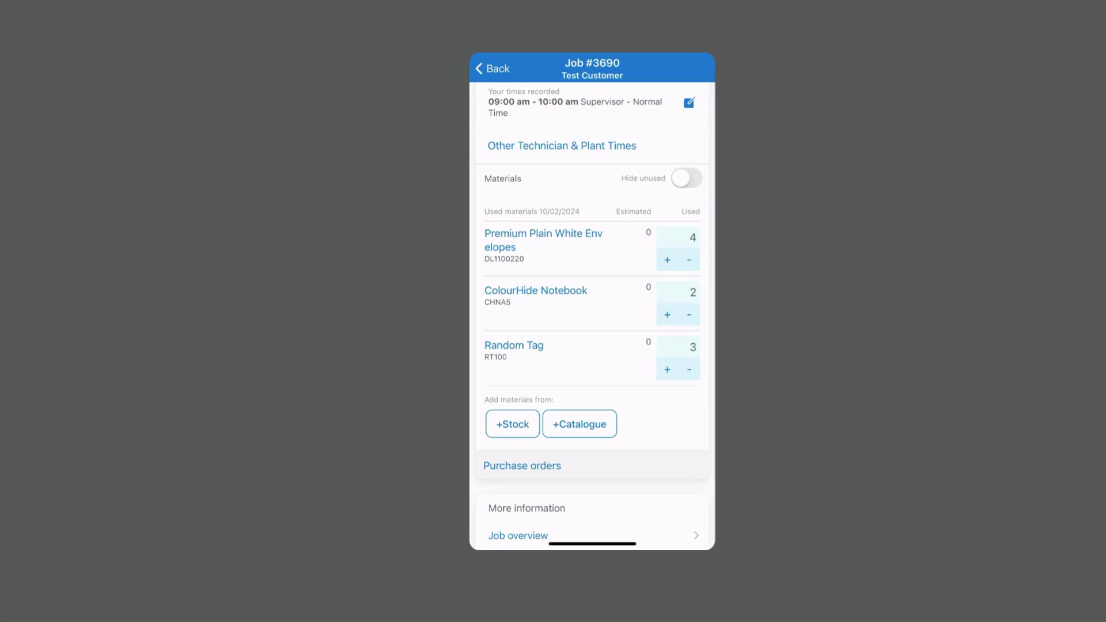
scroll(592, 317, down, 3)
scroll(592, 317, up, 8)
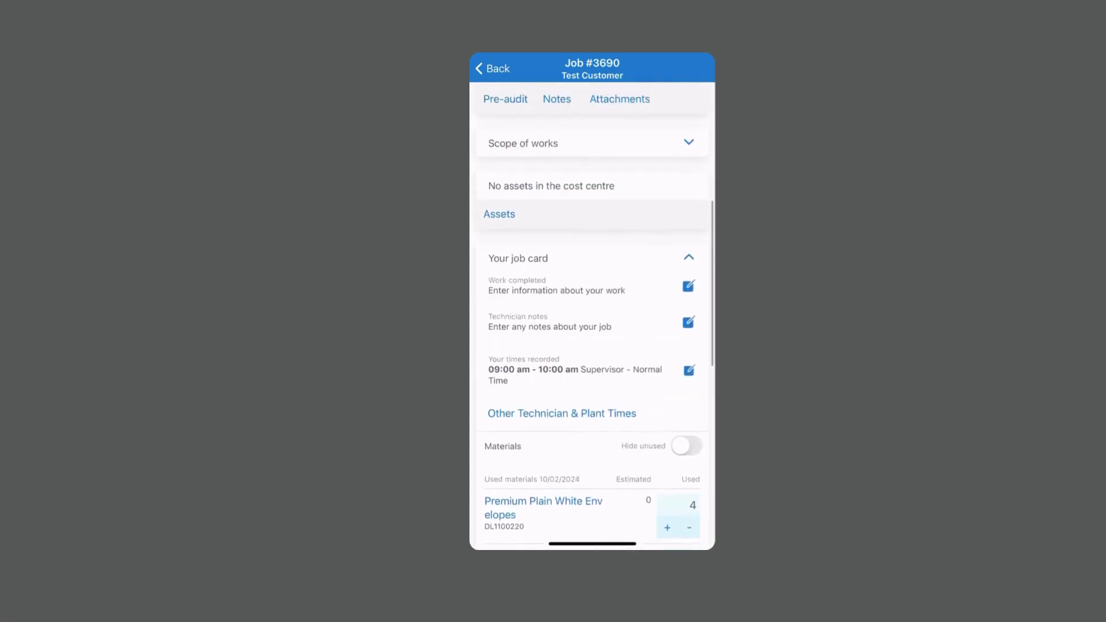